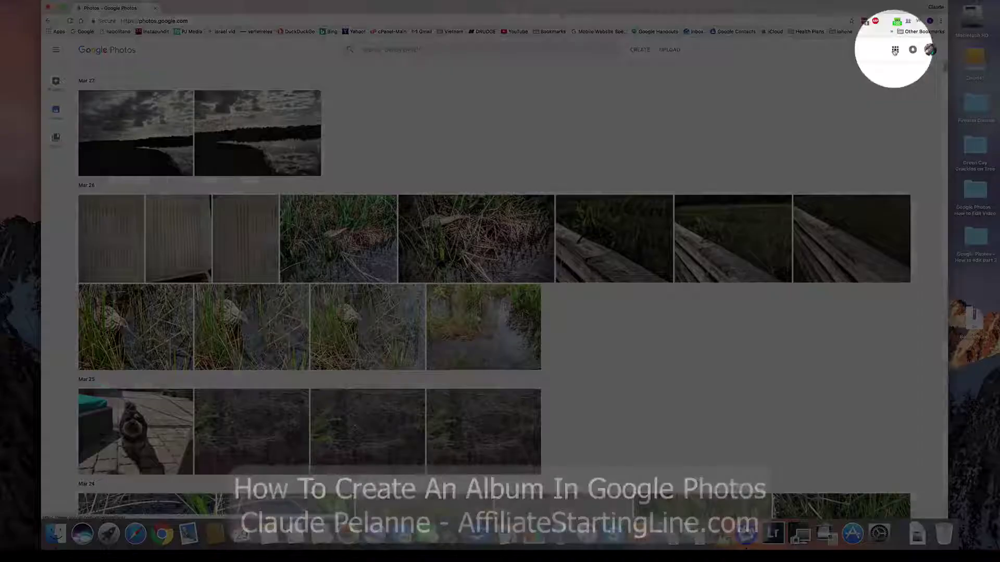
Open the Google apps launcher, then dismiss it again
{"action": "left_click", "coordinate": [895, 49]}
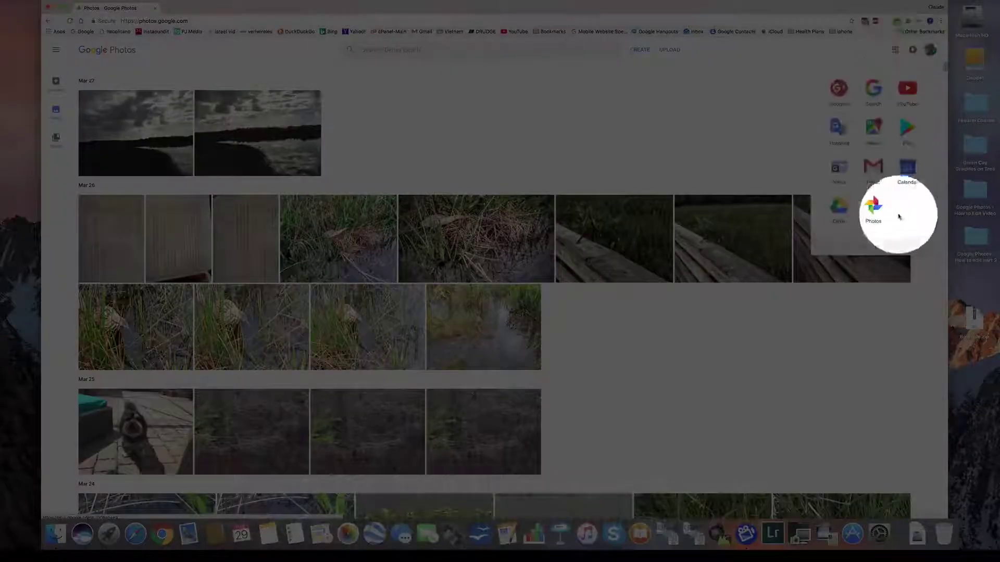
{"action": "left_click", "coordinate": [700, 107]}
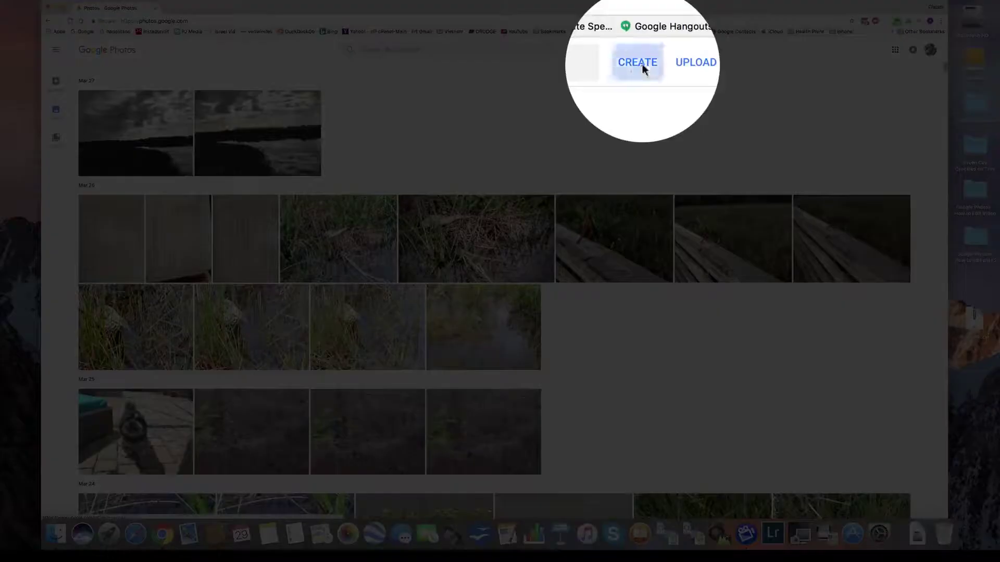
Start a new album and select the fourth Mar 26 photo and the second Mar 25 photo
{"action": "left_click", "coordinate": [642, 64]}
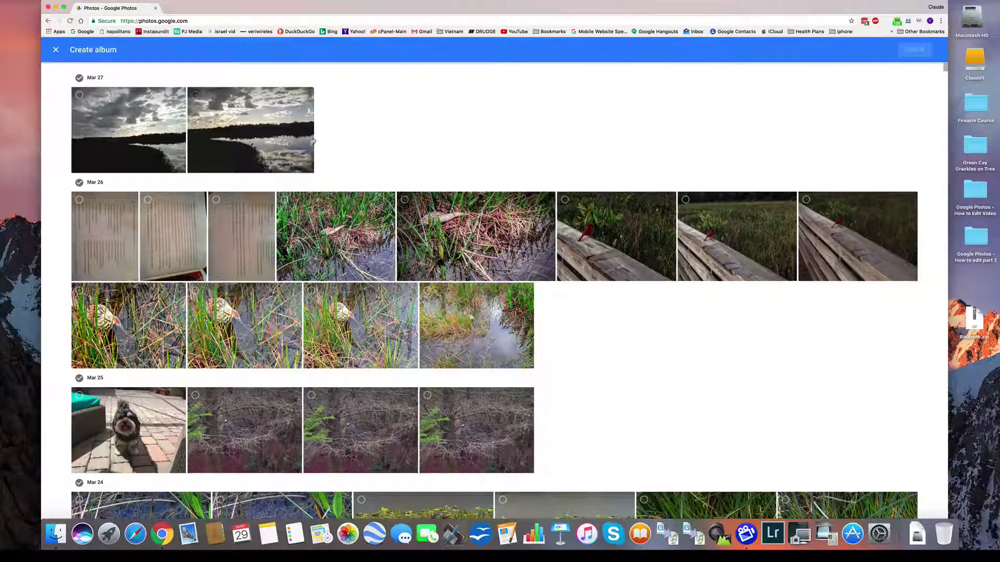
{"action": "left_click", "coordinate": [284, 199]}
{"action": "left_click", "coordinate": [285, 200]}
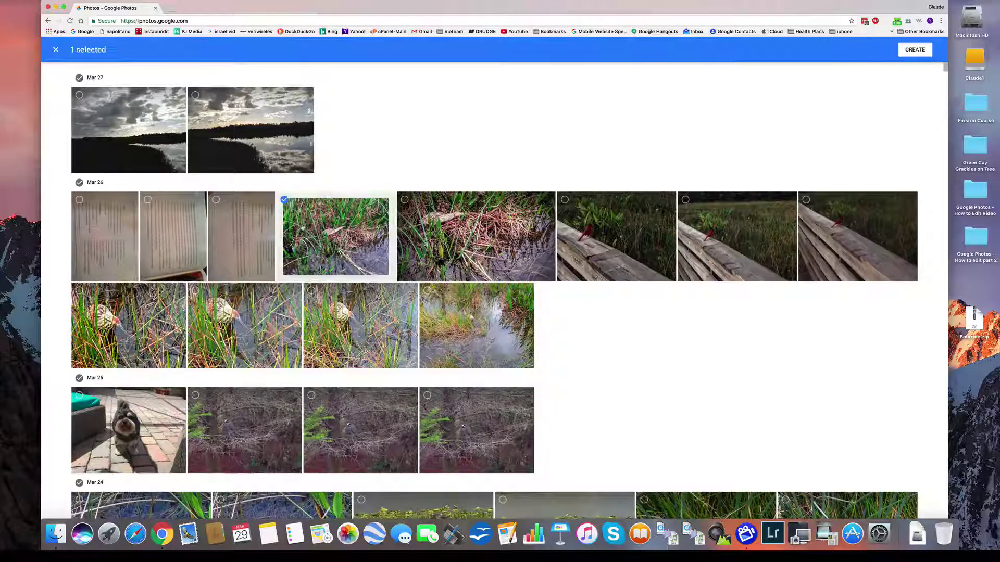
{"action": "scroll", "coordinate": [240, 308], "scroll_direction": "down", "scroll_amount": 5}
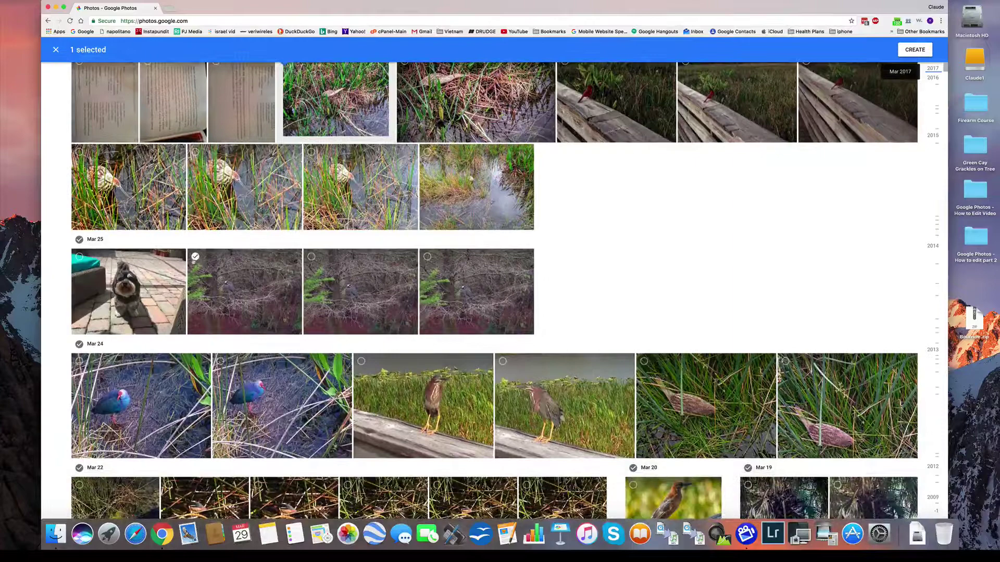
{"action": "left_click", "coordinate": [196, 256]}
{"action": "scroll", "coordinate": [287, 236], "scroll_direction": "down", "scroll_amount": 4}
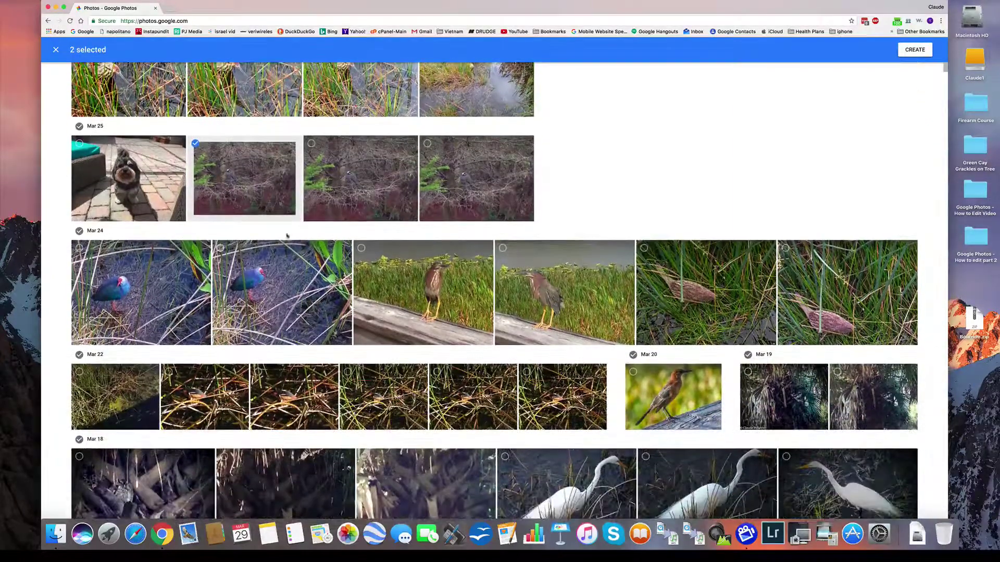
Also select the Mar 24 blue bird and heron, two Mar 18 photos including the egret, and the Mar 20 bird
{"action": "left_click", "coordinate": [79, 248]}
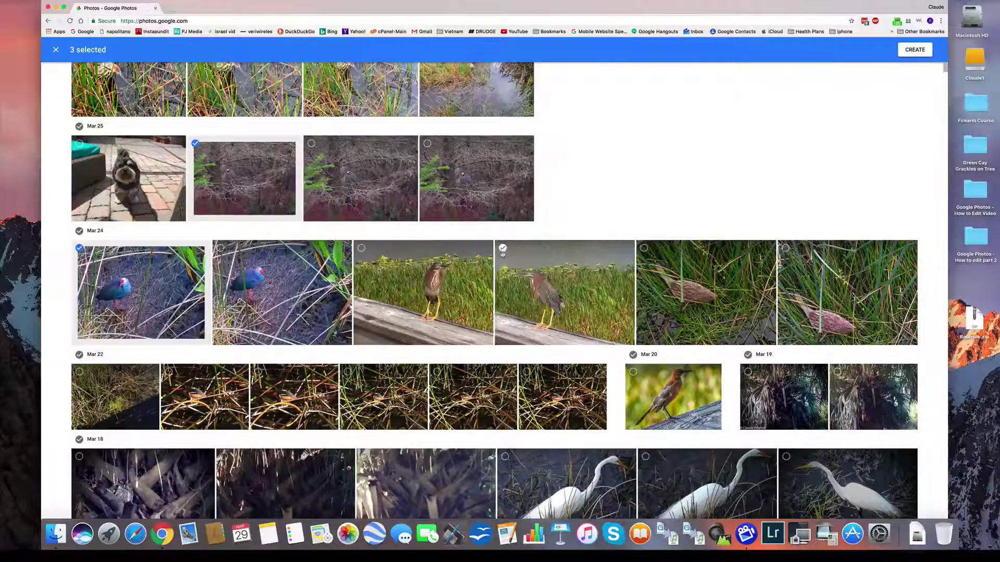
{"action": "left_click", "coordinate": [503, 248]}
{"action": "scroll", "coordinate": [456, 313], "scroll_direction": "down", "scroll_amount": 3}
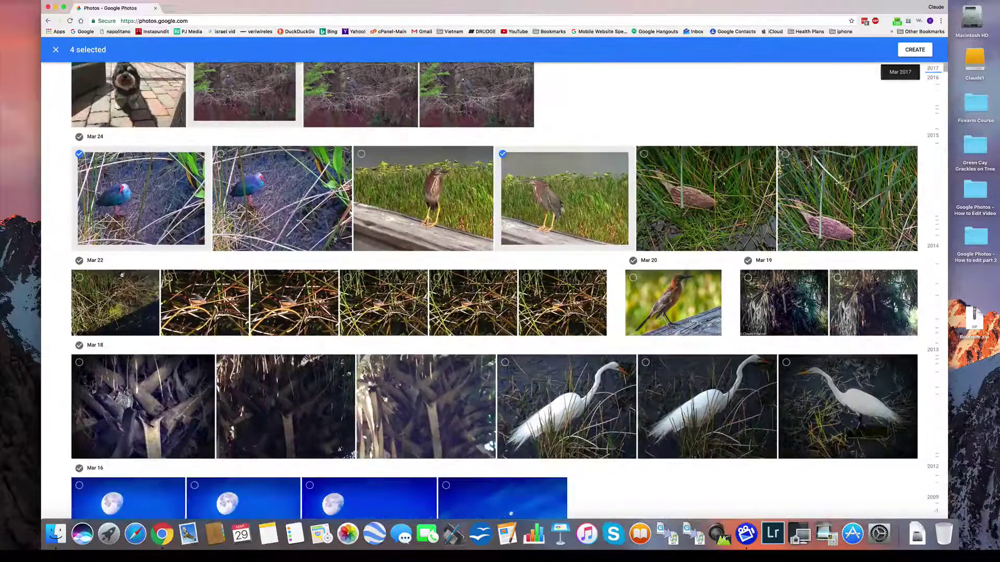
{"action": "scroll", "coordinate": [457, 314], "scroll_direction": "down", "scroll_amount": 5}
{"action": "scroll", "coordinate": [89, 192], "scroll_direction": "down", "scroll_amount": 1}
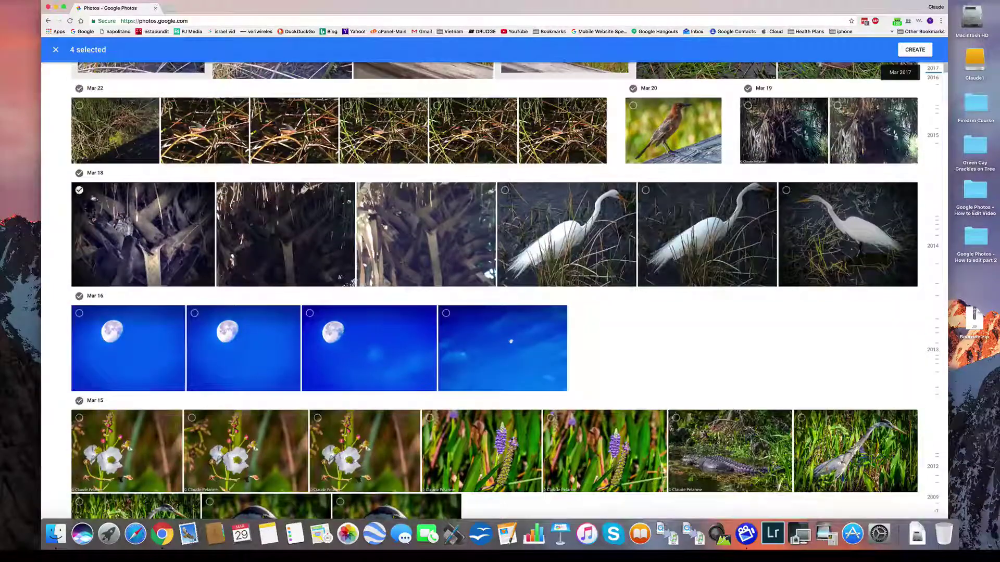
{"action": "left_click", "coordinate": [79, 191]}
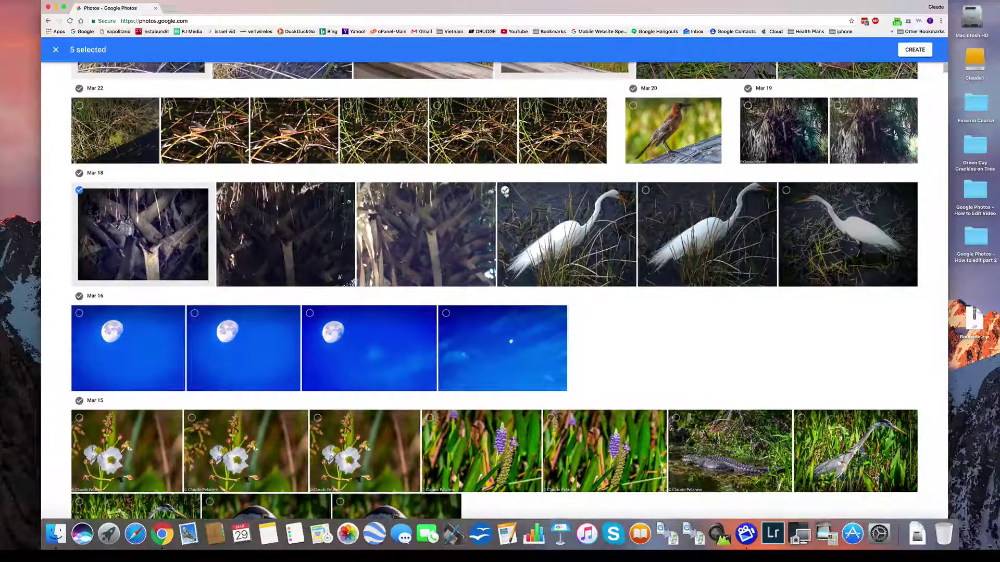
{"action": "left_click", "coordinate": [505, 191]}
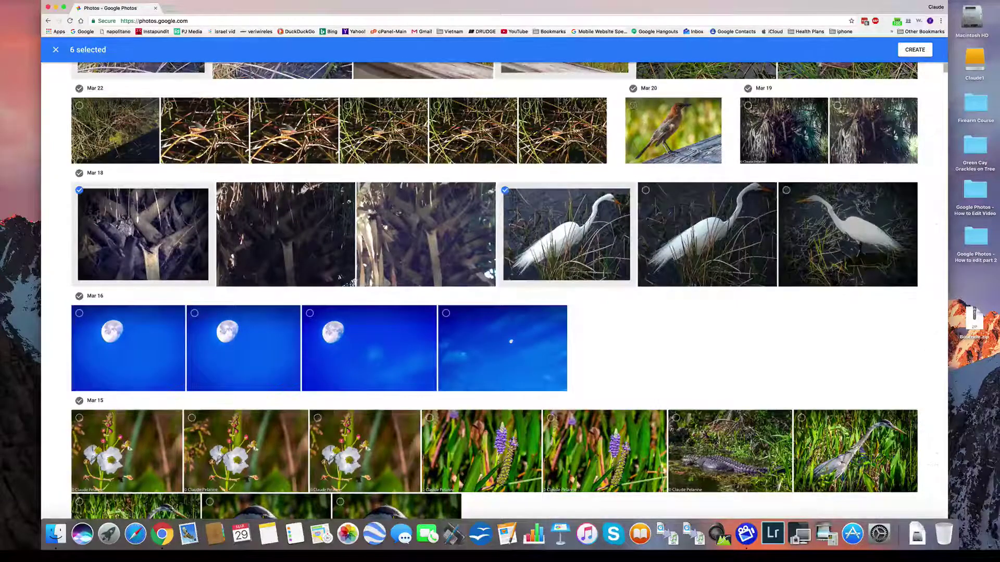
{"action": "scroll", "coordinate": [662, 151], "scroll_direction": "up", "scroll_amount": 4}
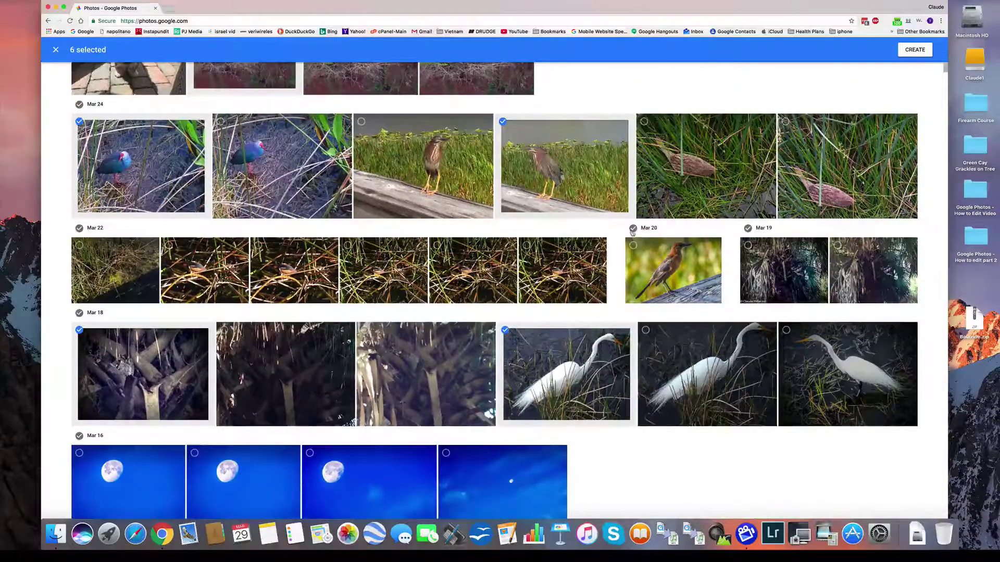
{"action": "left_click", "coordinate": [633, 230]}
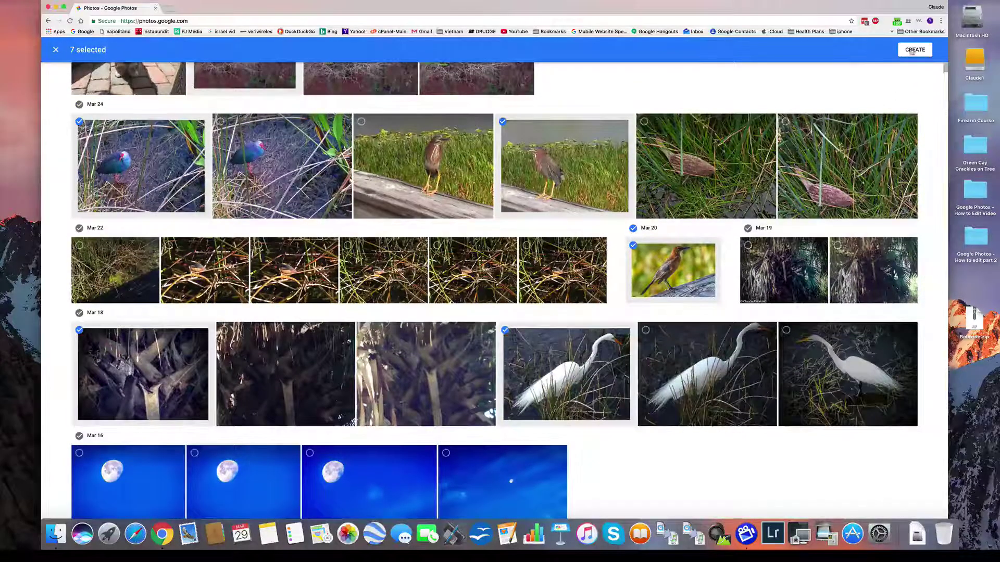
Create the album from the seven selected photos and name it 'Birds of Green Cay'
{"action": "left_click", "coordinate": [912, 52]}
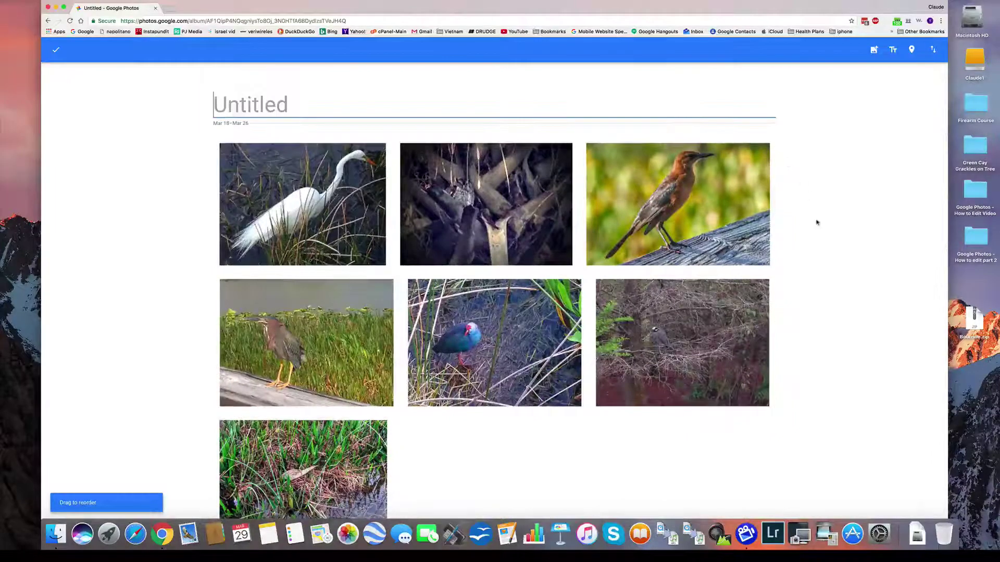
{"action": "scroll", "coordinate": [817, 223], "scroll_direction": "down", "scroll_amount": 1}
{"action": "scroll", "coordinate": [817, 225], "scroll_direction": "up", "scroll_amount": 1}
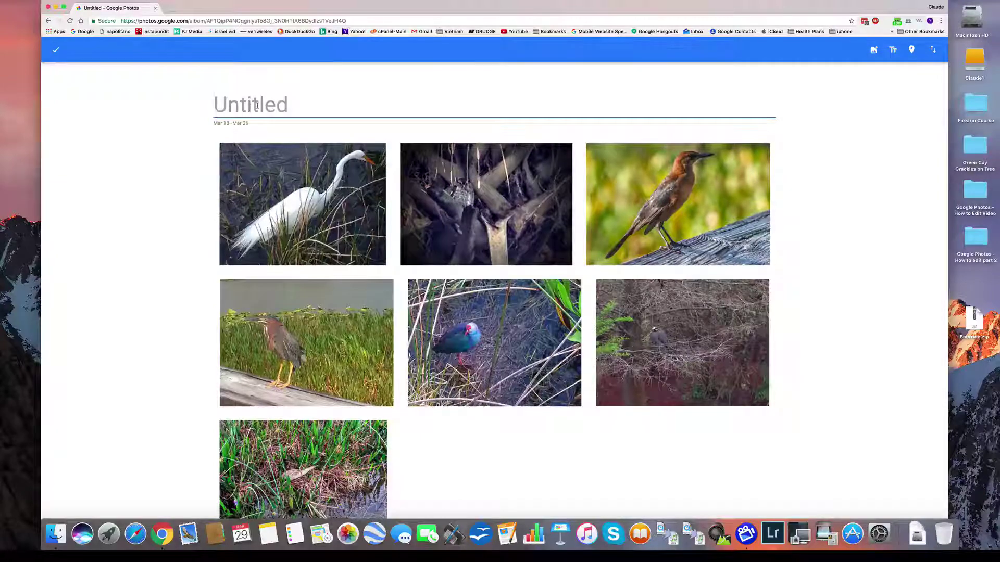
{"action": "type", "text": "Birds of"}
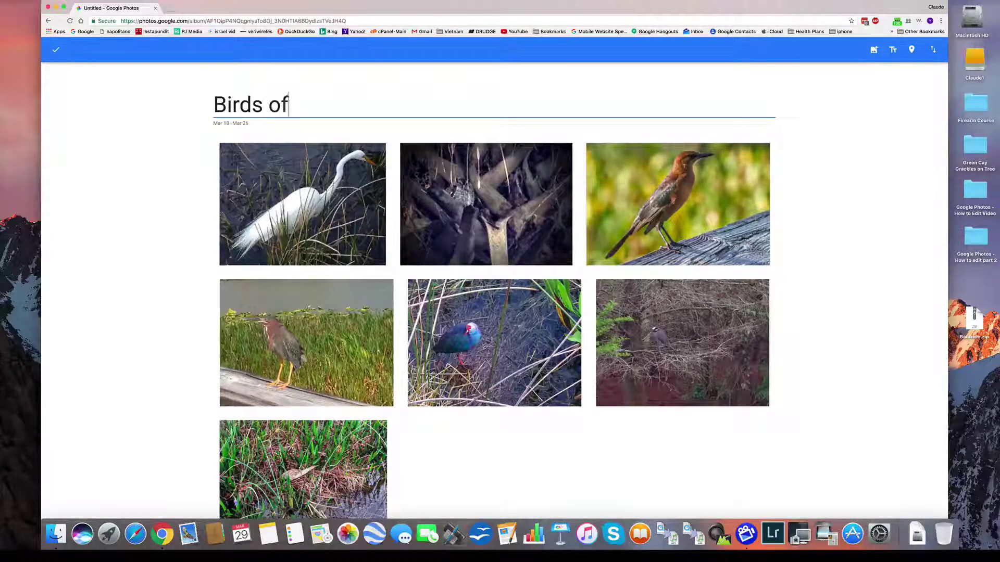
{"action": "type", "text": " Green Cay"}
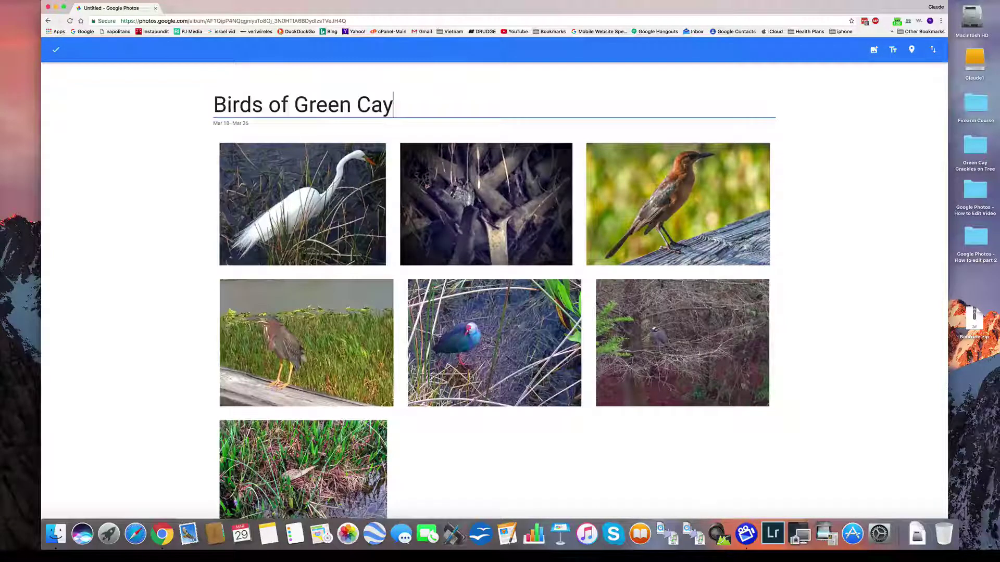
{"action": "key", "text": "Return"}
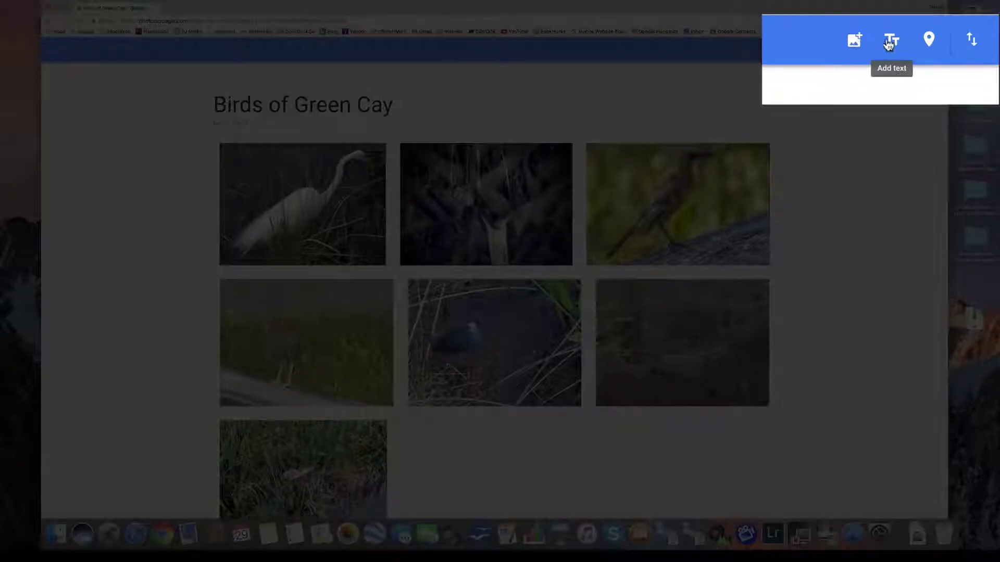
Insert a text block reading 'Egret,Owl,Grackle' below the first row of album photos
{"action": "left_click", "coordinate": [889, 45]}
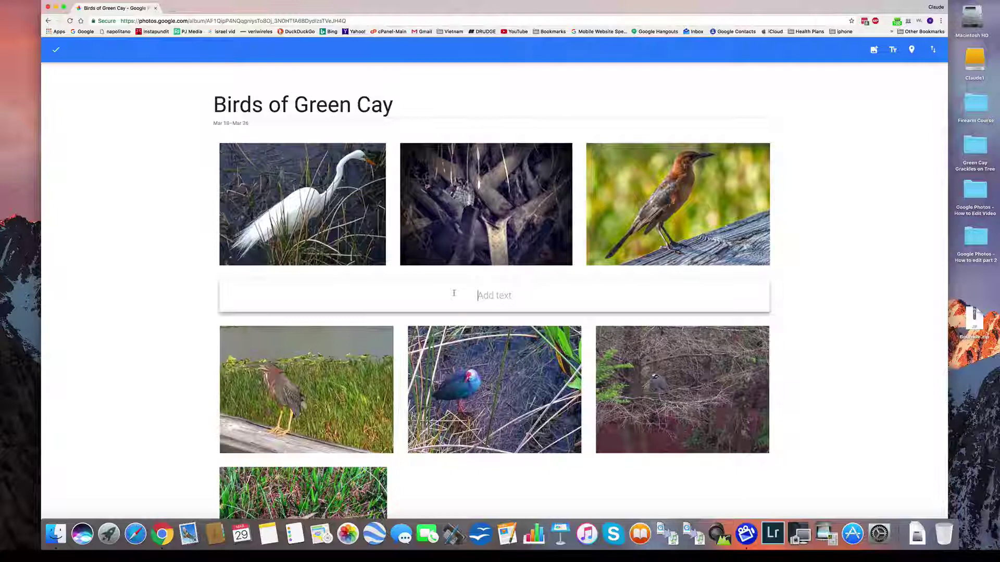
{"action": "type", "text": "Egre"}
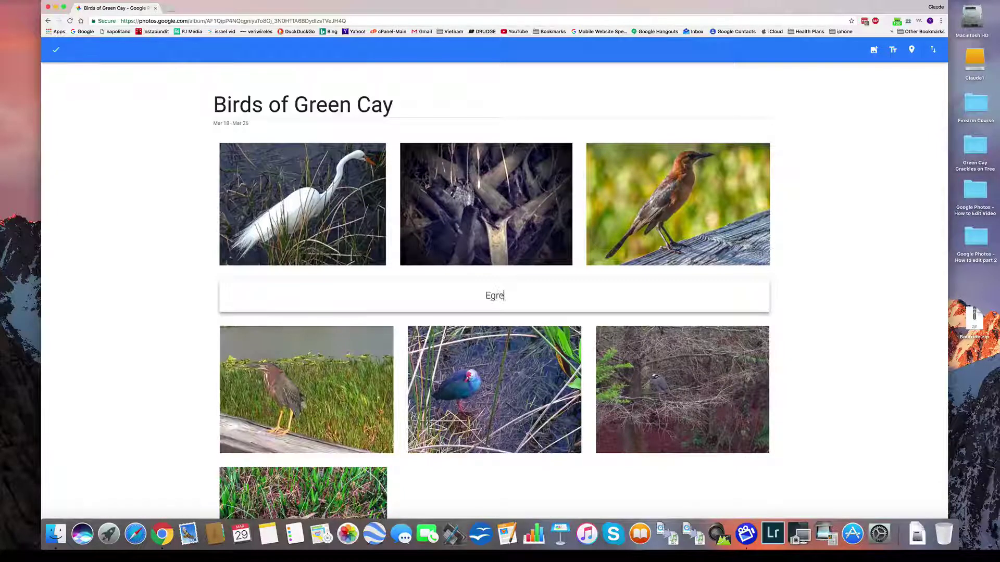
{"action": "type", "text": "t,Owl,Grackle,"}
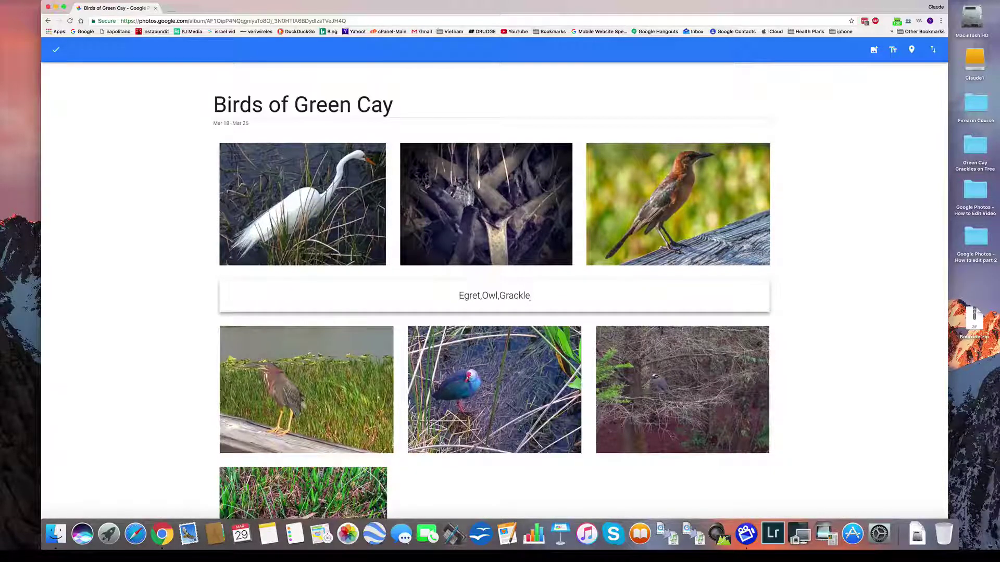
{"action": "key", "text": "Return"}
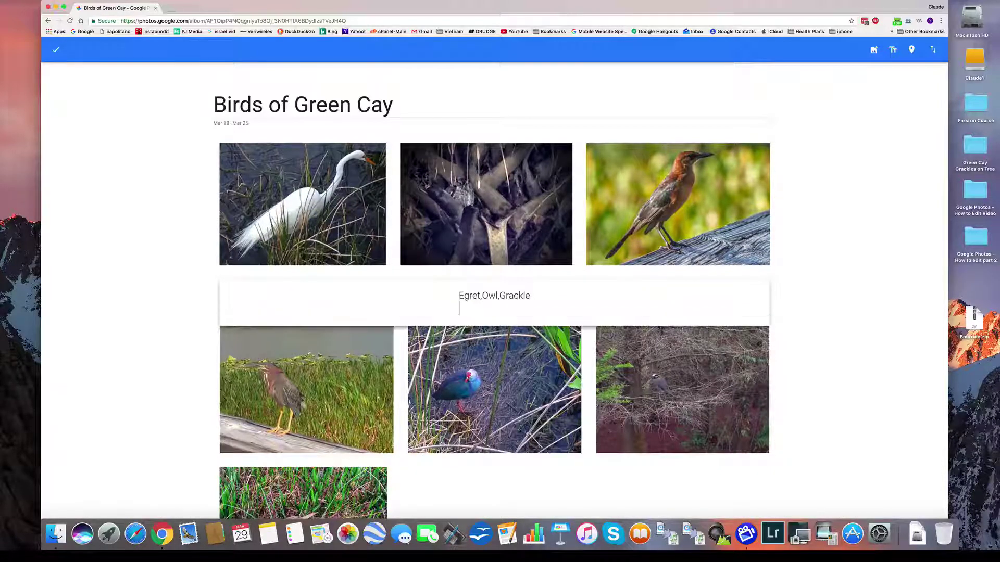
Add Boynton Beach as the album's location, found by searching 'Boynton'
{"action": "left_click", "coordinate": [912, 51]}
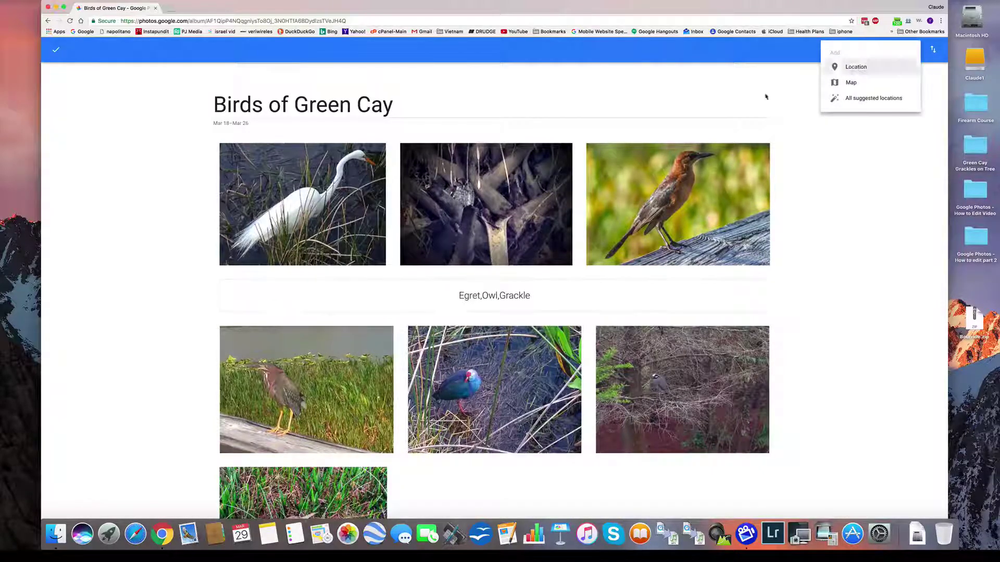
{"action": "left_click", "coordinate": [856, 69]}
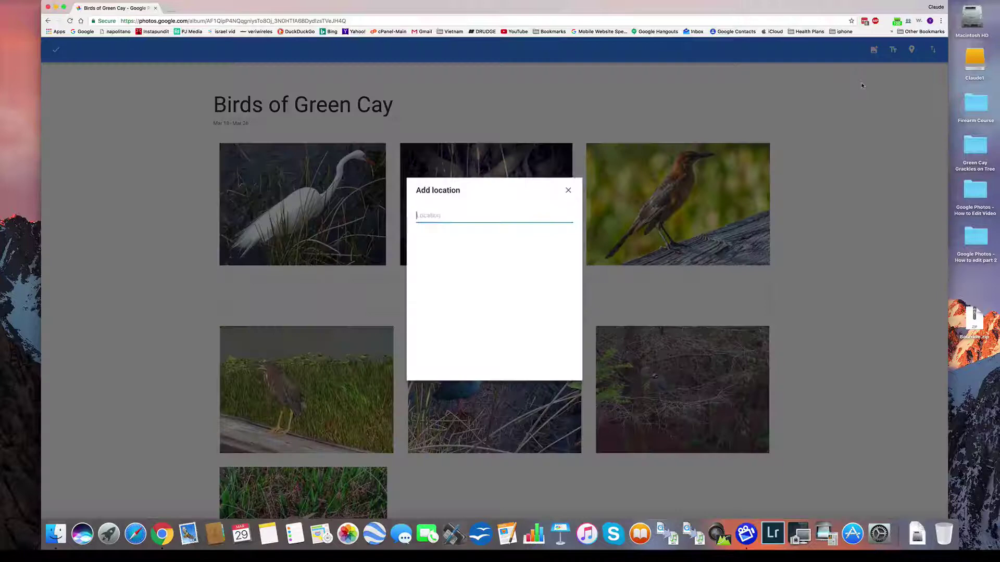
{"action": "type", "text": "Boy"}
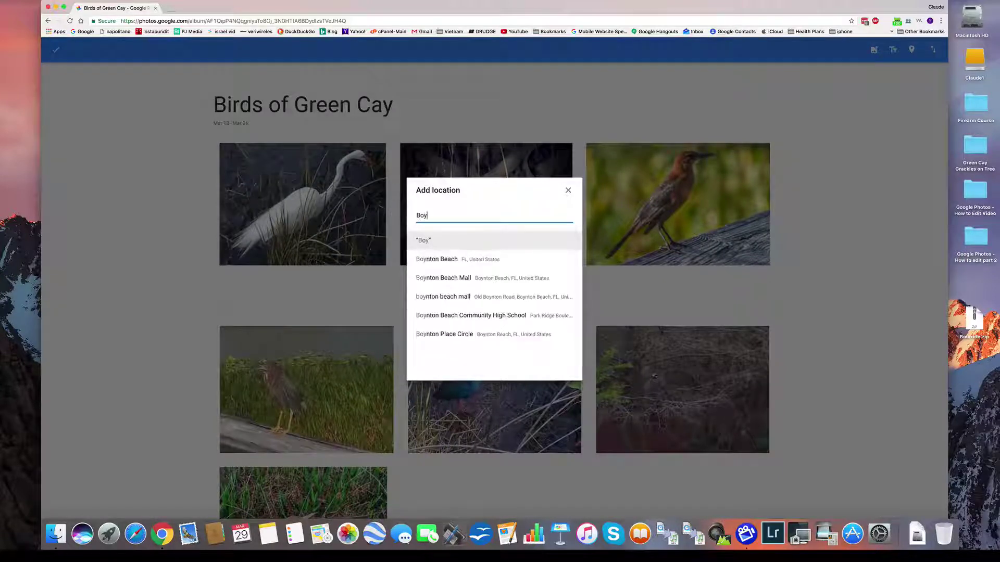
{"action": "type", "text": "nton"}
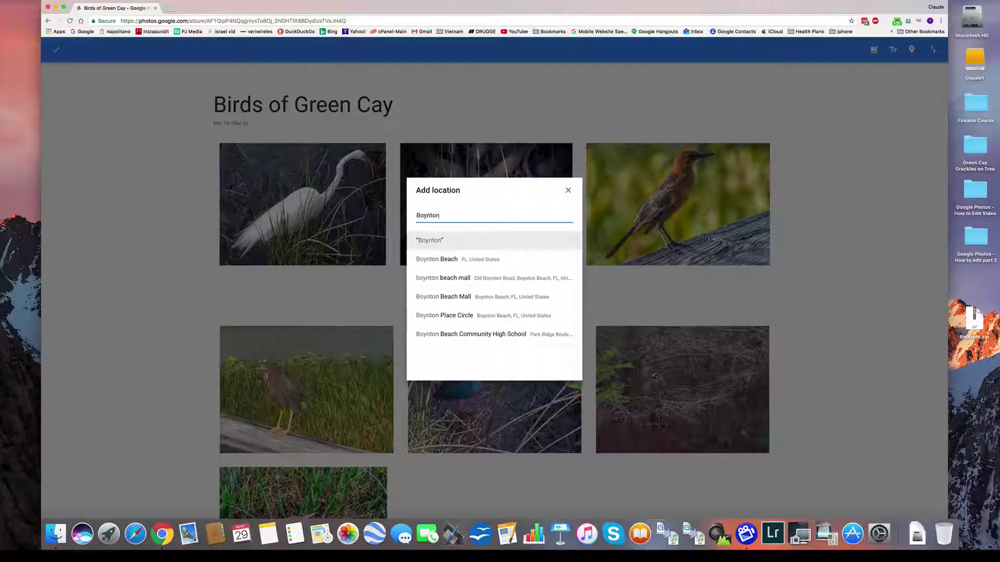
{"action": "left_click", "coordinate": [429, 259]}
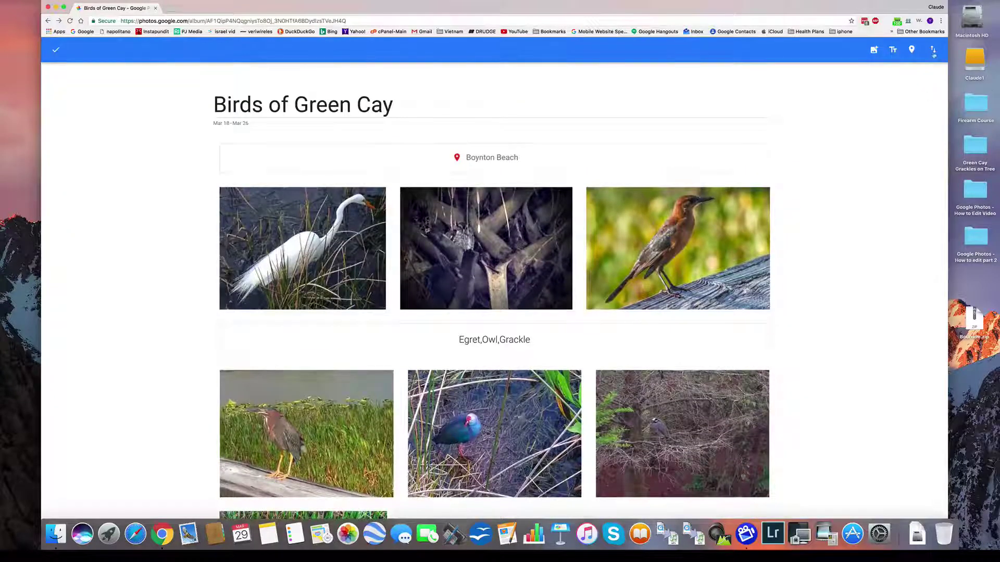
Check the Sort by options and close them, leaving Oldest first in place
{"action": "left_click", "coordinate": [934, 50]}
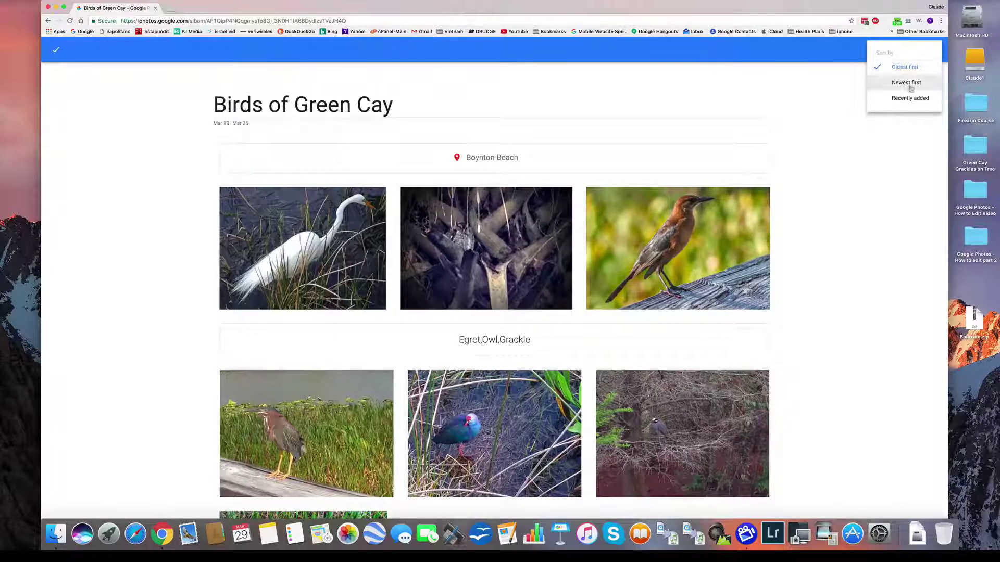
{"action": "left_click", "coordinate": [817, 89]}
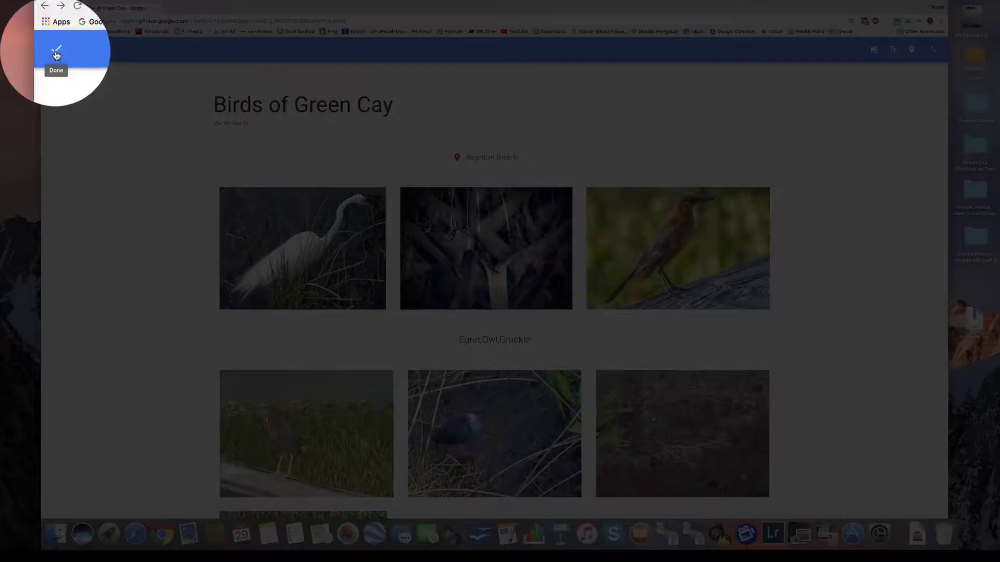
Finish editing, then create and copy a shareable link for the 'Birds of Green Cay' album
{"action": "left_click", "coordinate": [56, 54]}
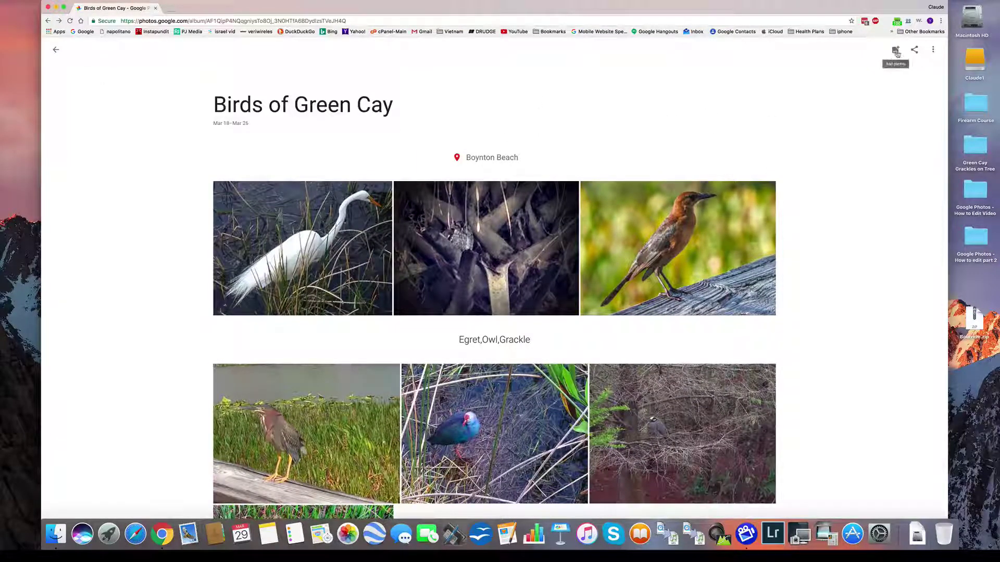
{"action": "left_click", "coordinate": [914, 51]}
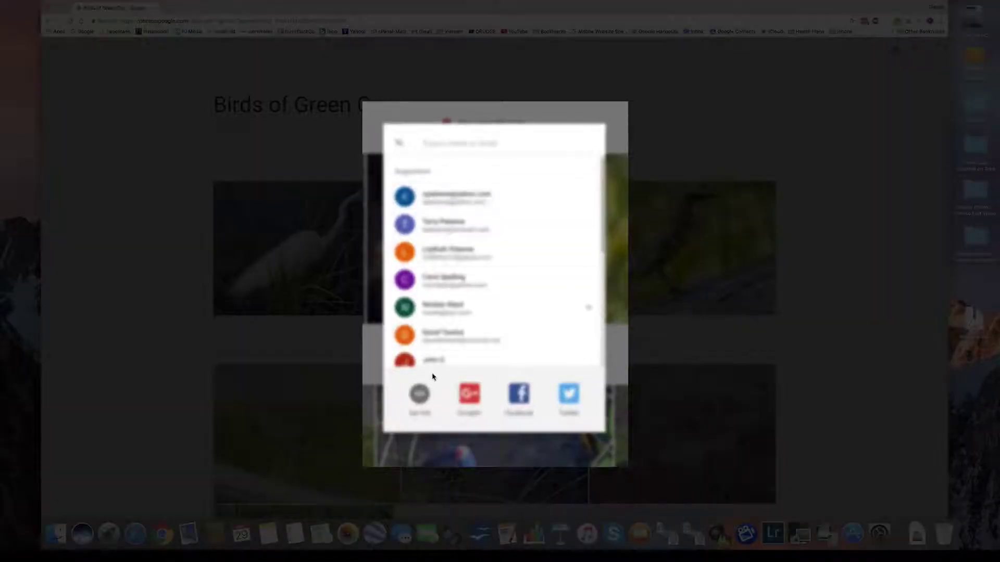
{"action": "left_click", "coordinate": [421, 396]}
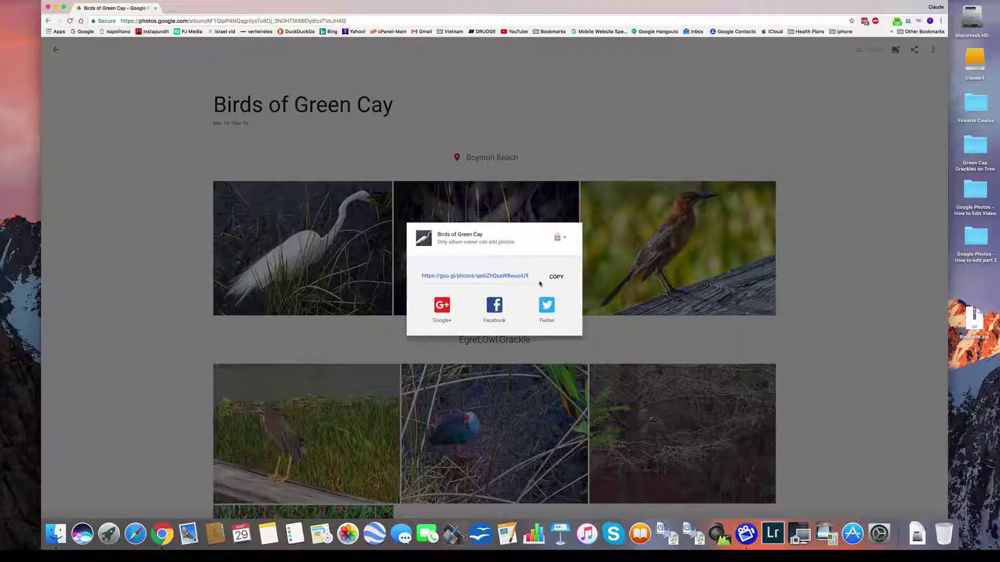
{"action": "left_click", "coordinate": [649, 149]}
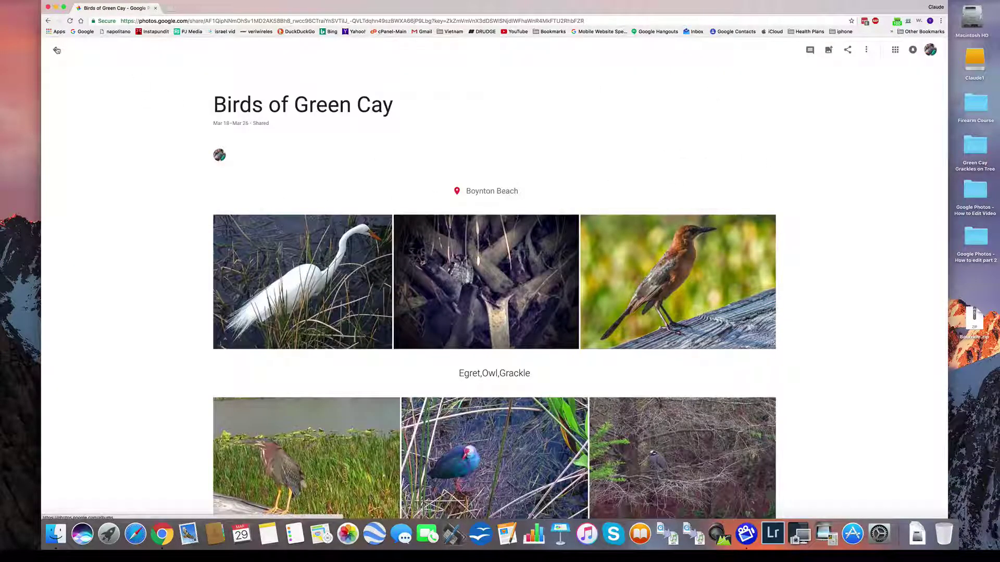
Download all album photos to the Desktop as 'Green Cay Birds.zip'
{"action": "left_click", "coordinate": [847, 50]}
{"action": "left_click", "coordinate": [663, 93]}
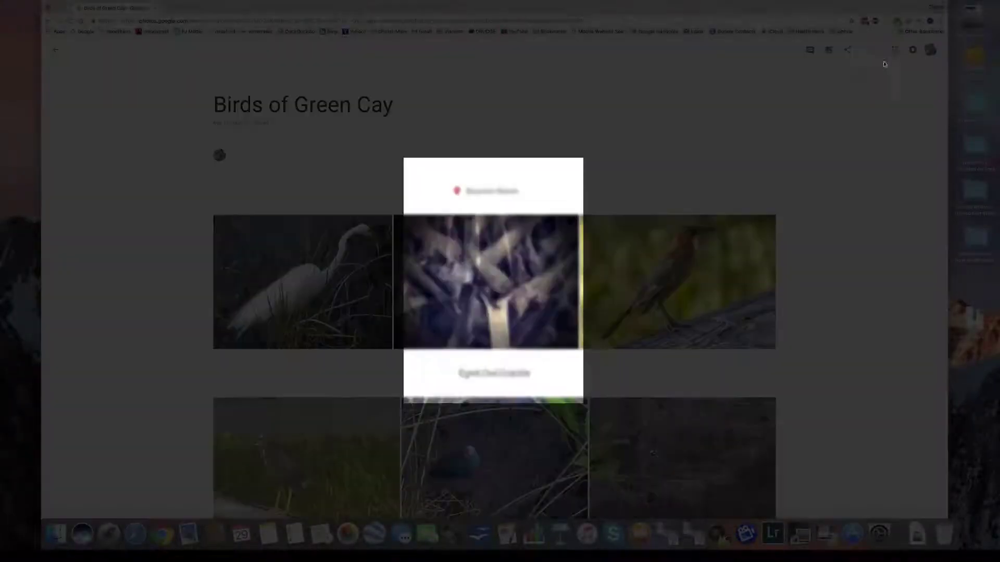
{"action": "left_click", "coordinate": [867, 52]}
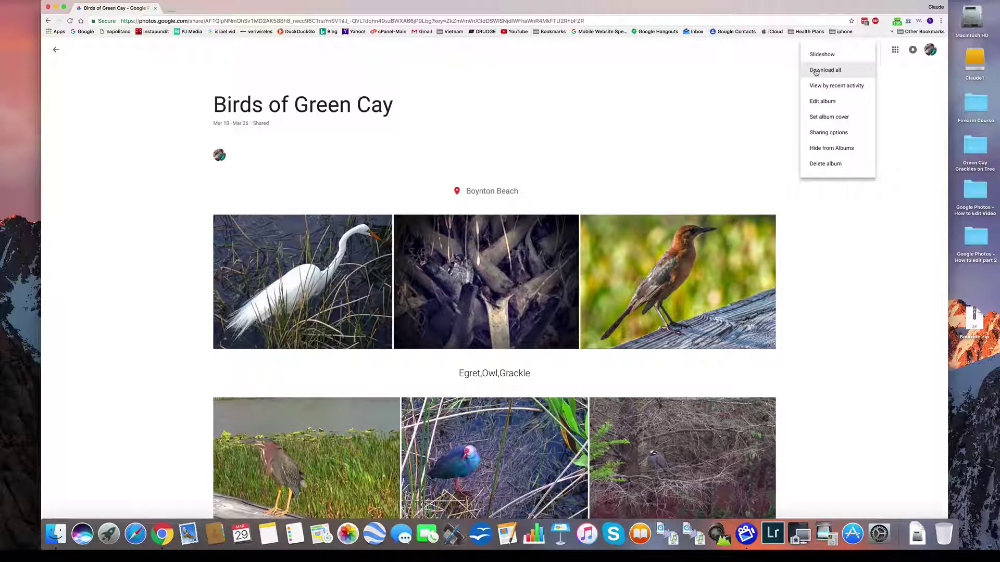
{"action": "left_click", "coordinate": [816, 71]}
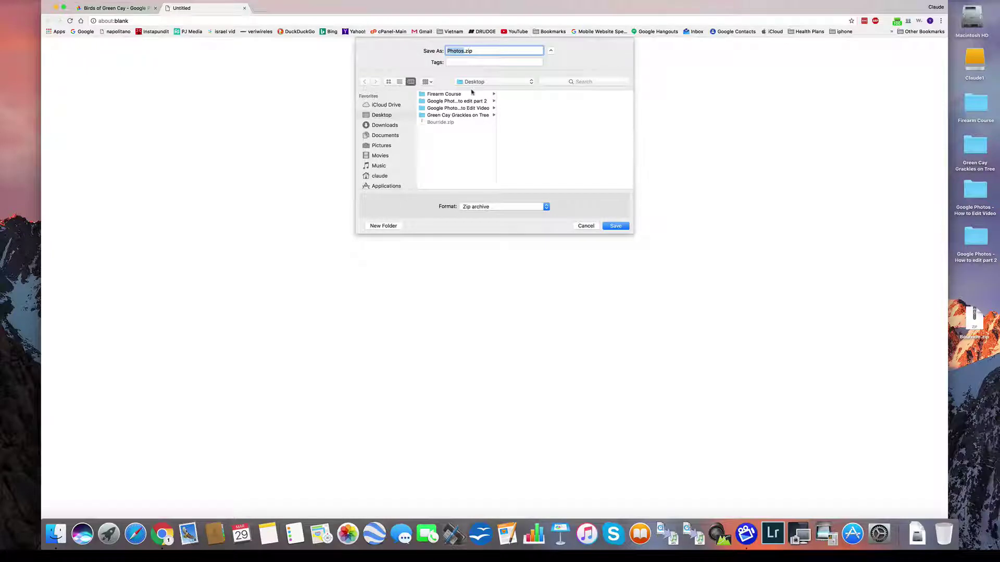
{"action": "type", "text": "Green Cay Bird"}
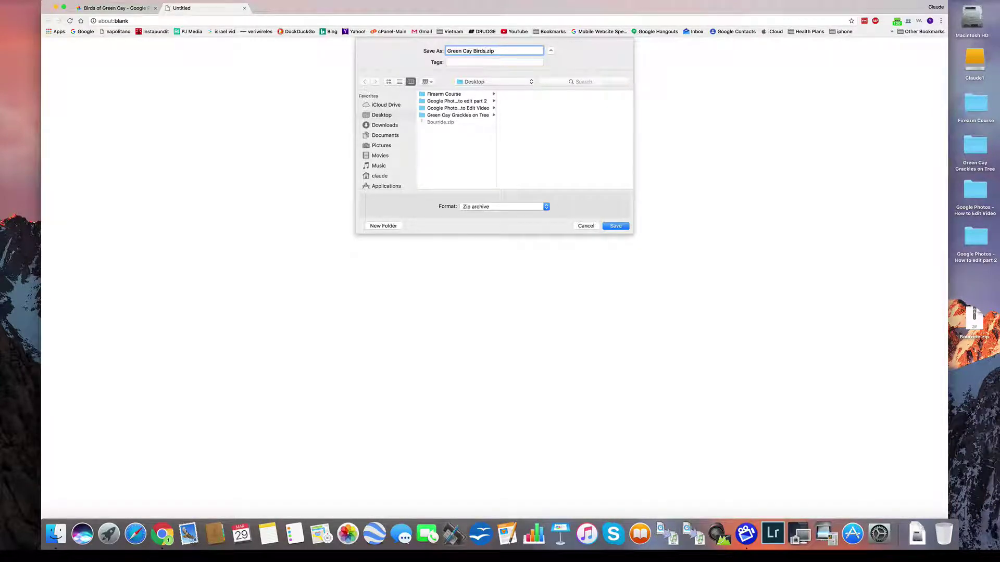
{"action": "key", "text": "Return"}
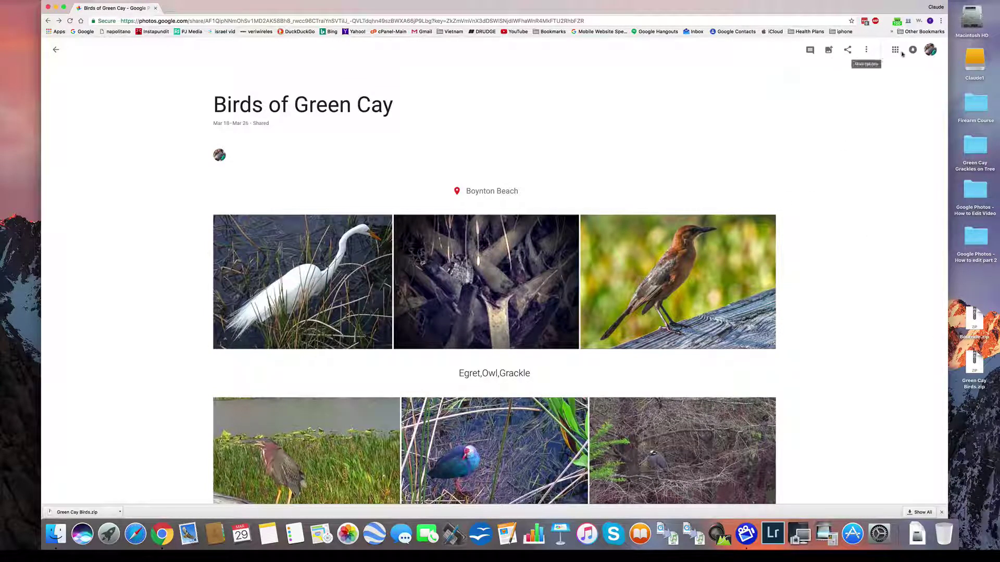
Edit the album, dragging photos so the first row reads owl, grackle, egret, and finish
{"action": "left_click", "coordinate": [867, 52]}
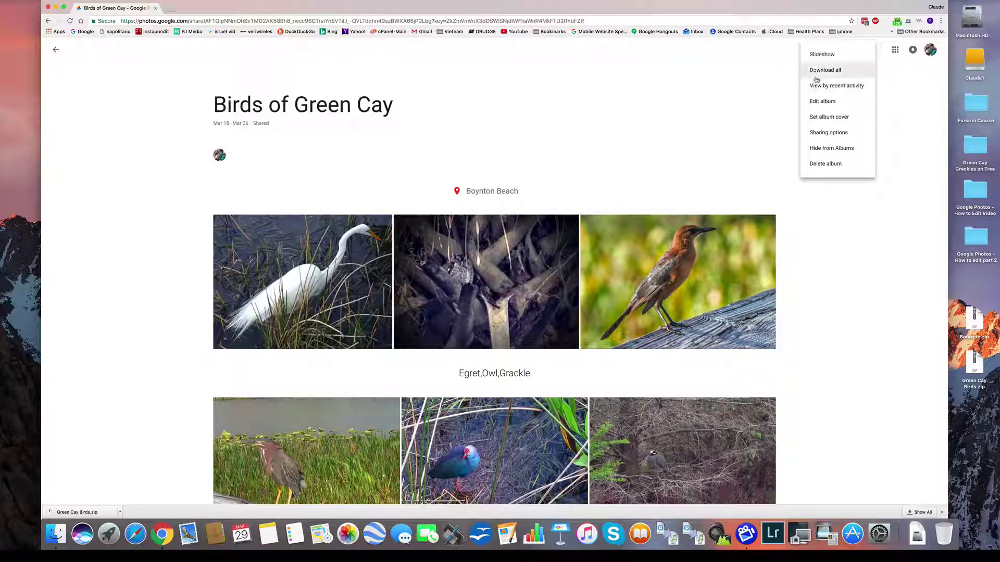
{"action": "left_click", "coordinate": [825, 103]}
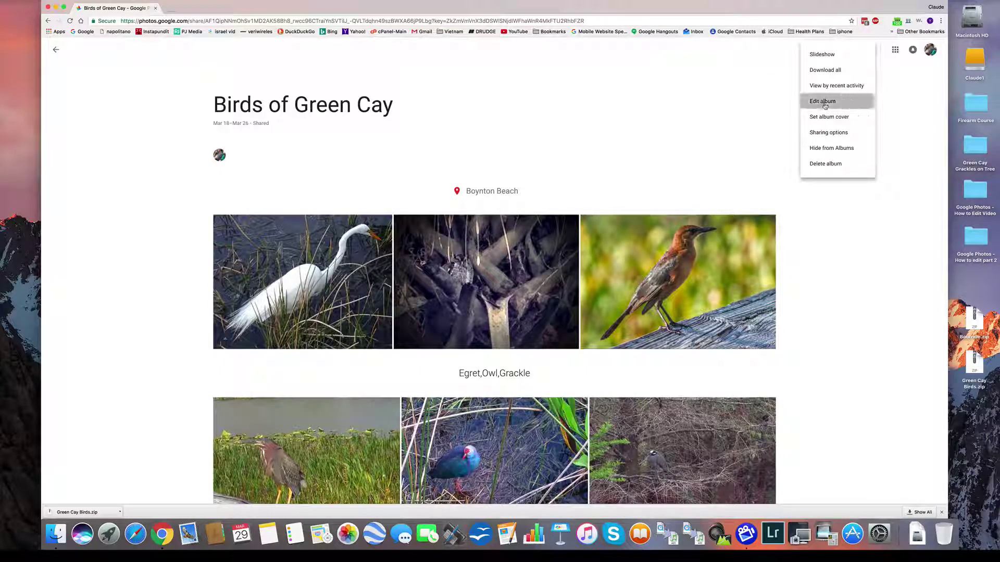
{"action": "scroll", "coordinate": [820, 216], "scroll_direction": "down", "scroll_amount": 5}
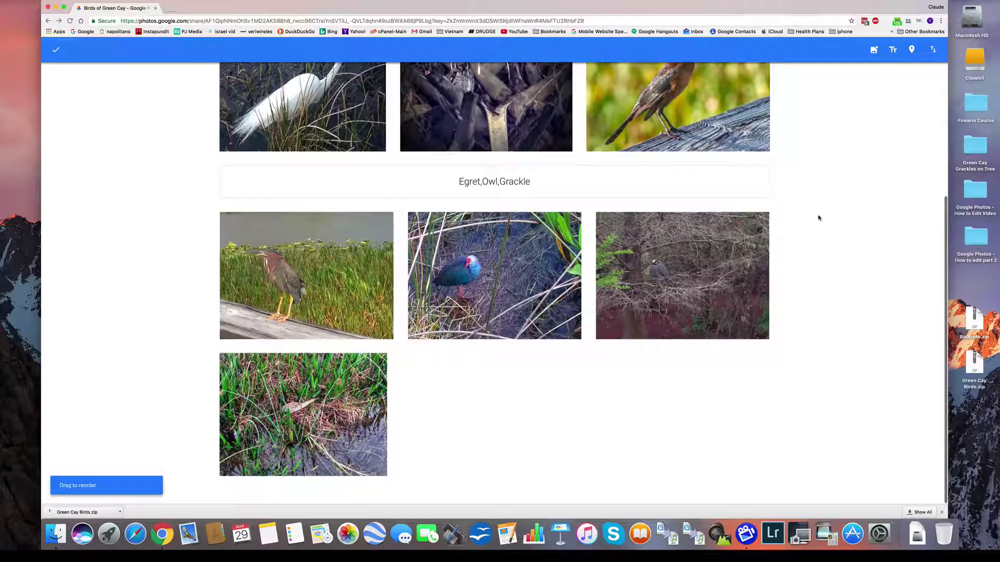
{"action": "scroll", "coordinate": [819, 217], "scroll_direction": "up", "scroll_amount": 5}
{"action": "left_click_drag", "start_coordinate": [372, 177], "coordinate": [537, 185]}
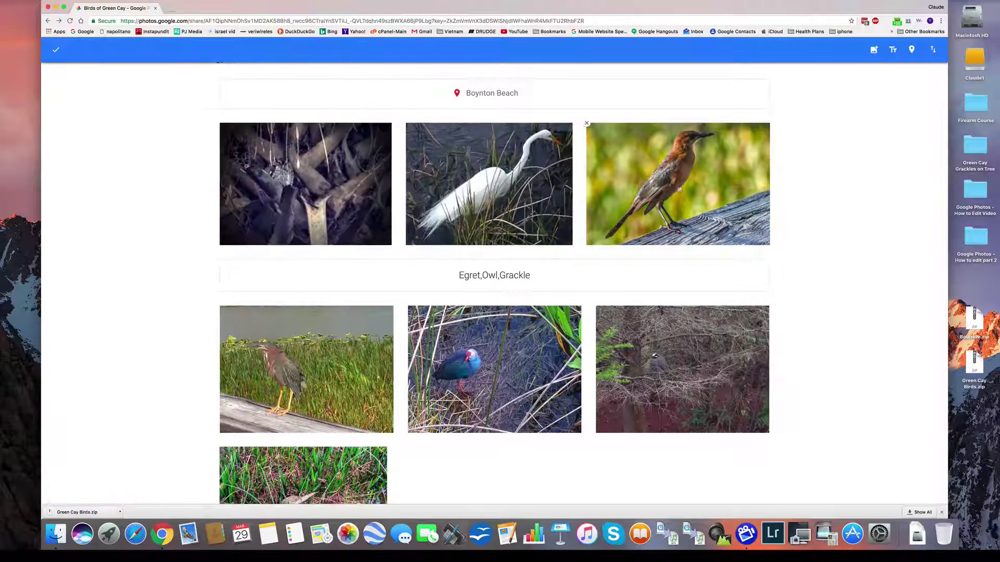
{"action": "left_click_drag", "start_coordinate": [680, 190], "coordinate": [489, 179]}
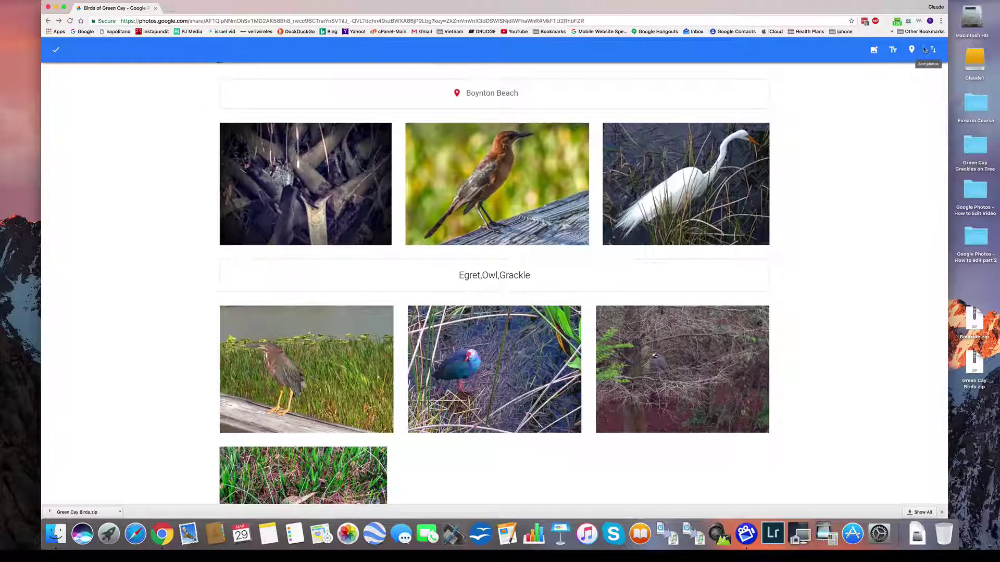
{"action": "left_click", "coordinate": [56, 49]}
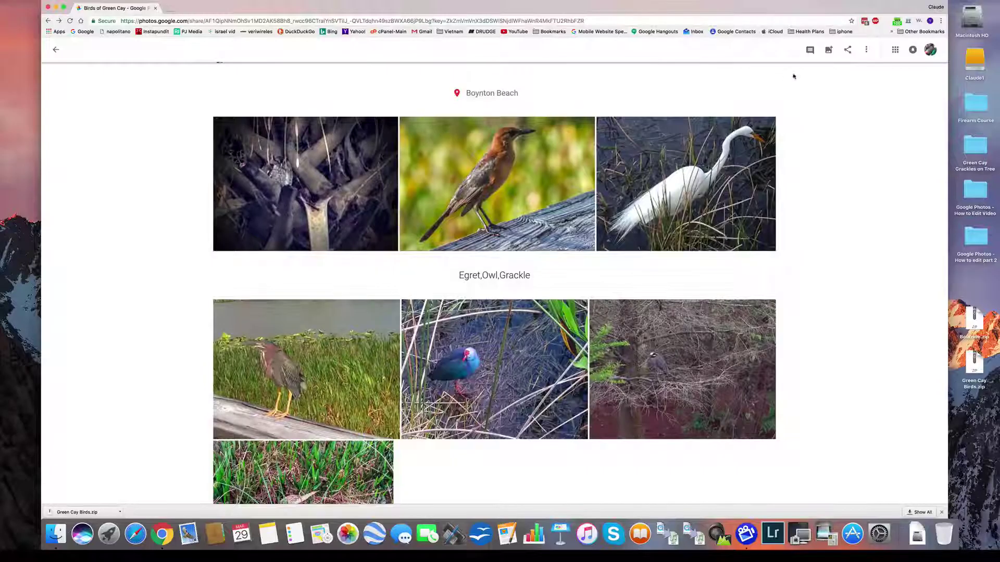
Use Set album cover to pick the egret photo and confirm it
{"action": "left_click", "coordinate": [866, 49]}
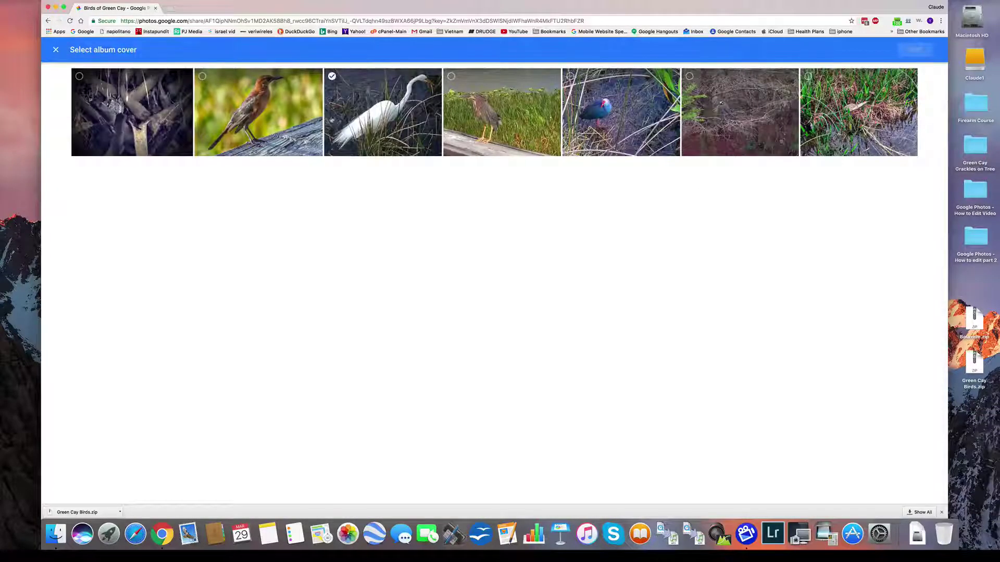
{"action": "left_click", "coordinate": [333, 79]}
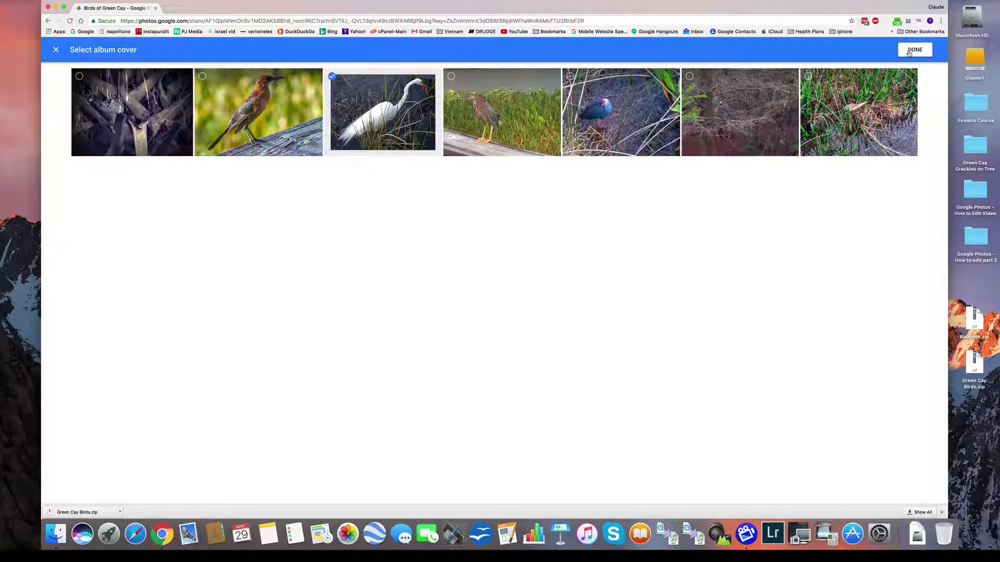
{"action": "left_click", "coordinate": [909, 53]}
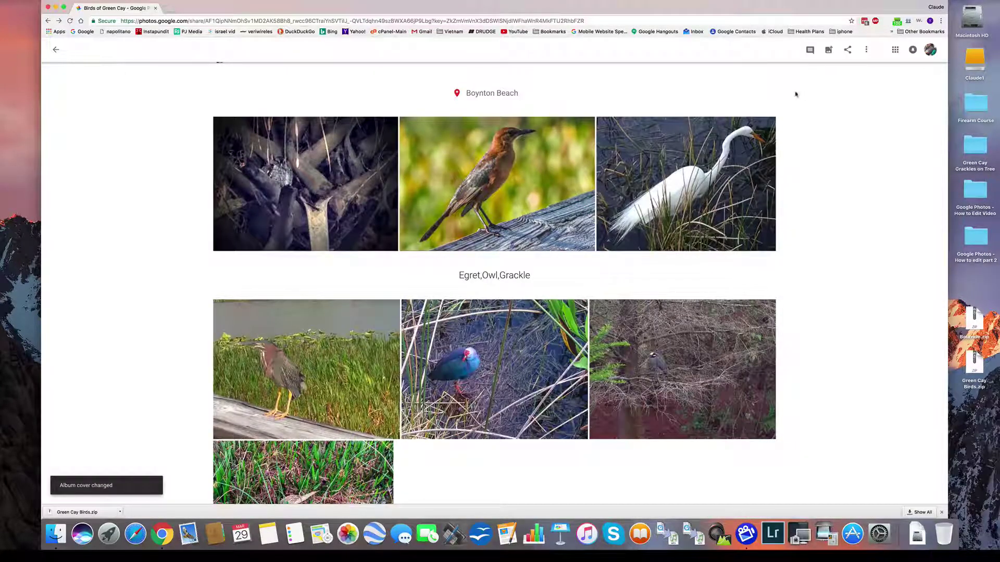
{"action": "left_click", "coordinate": [866, 49]}
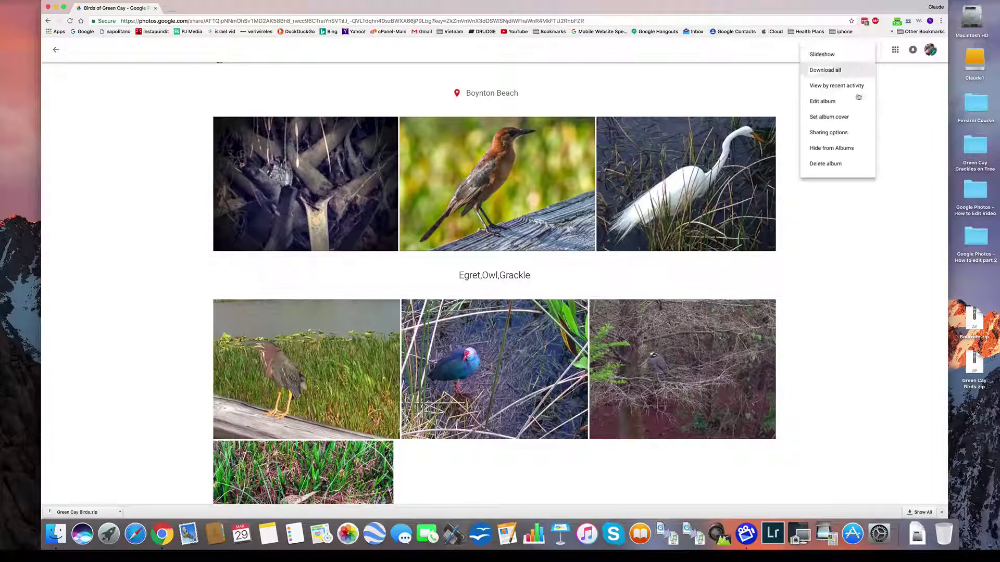
{"action": "left_click", "coordinate": [830, 134]}
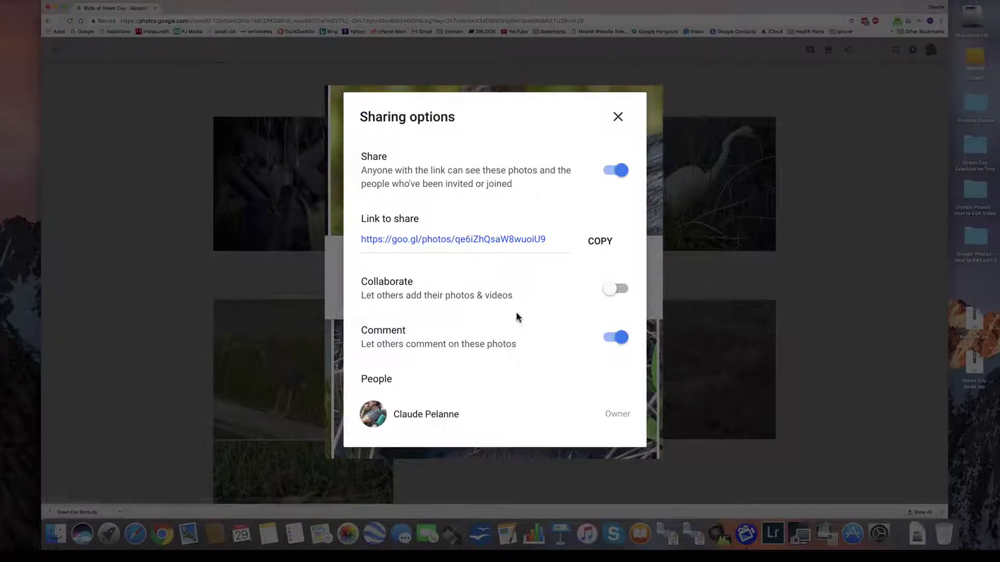
{"action": "left_click", "coordinate": [618, 117]}
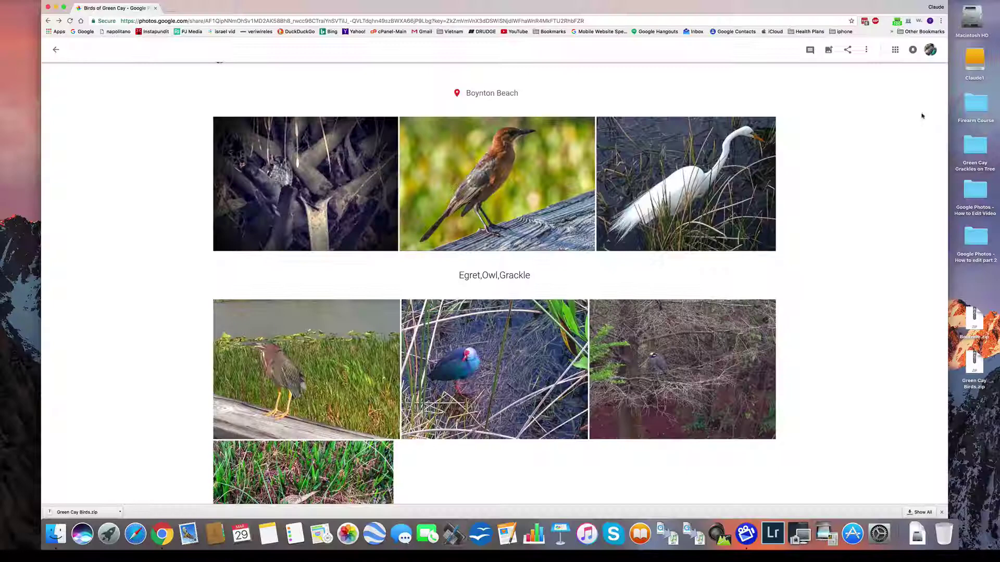
{"action": "left_click", "coordinate": [866, 49]}
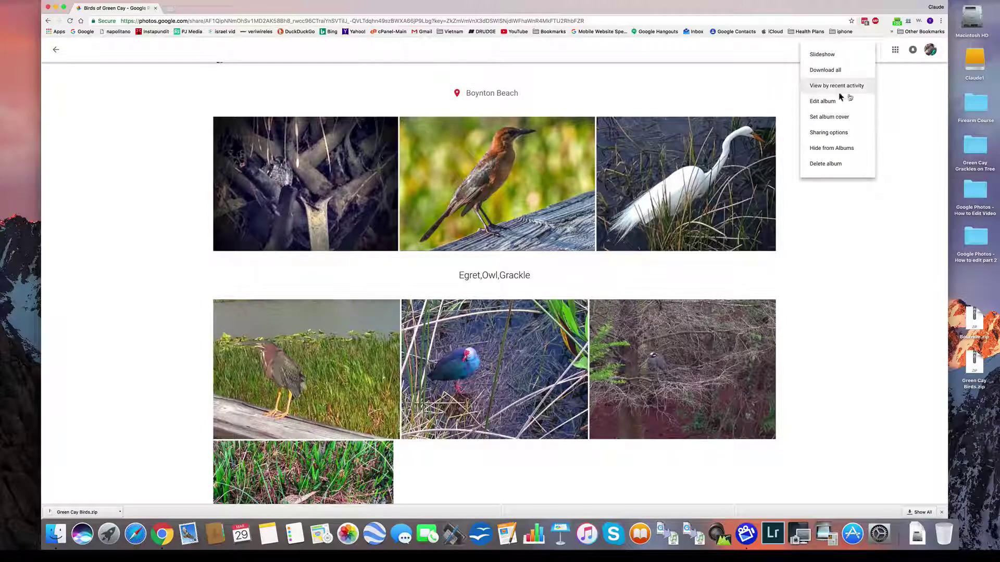
{"action": "left_click", "coordinate": [893, 94]}
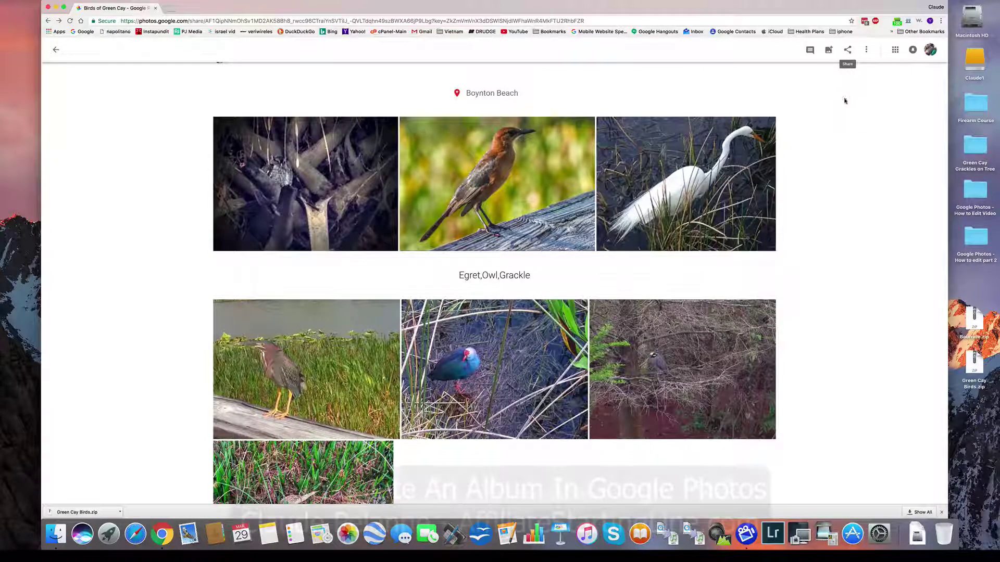
{"action": "scroll", "coordinate": [846, 120], "scroll_direction": "down", "scroll_amount": 3}
{"action": "scroll", "coordinate": [849, 125], "scroll_direction": "up", "scroll_amount": 3}
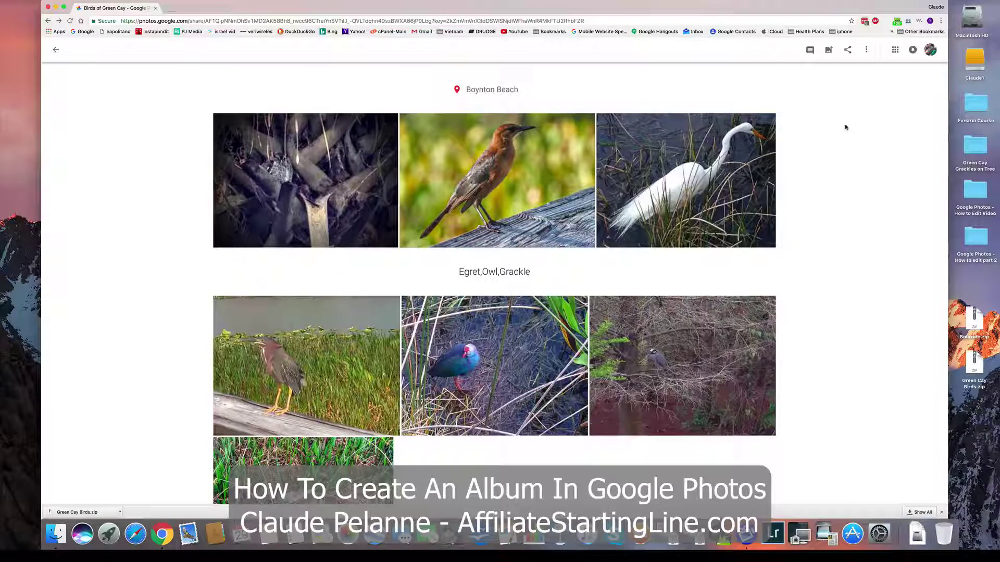
{"action": "scroll", "coordinate": [852, 133], "scroll_direction": "down", "scroll_amount": 1}
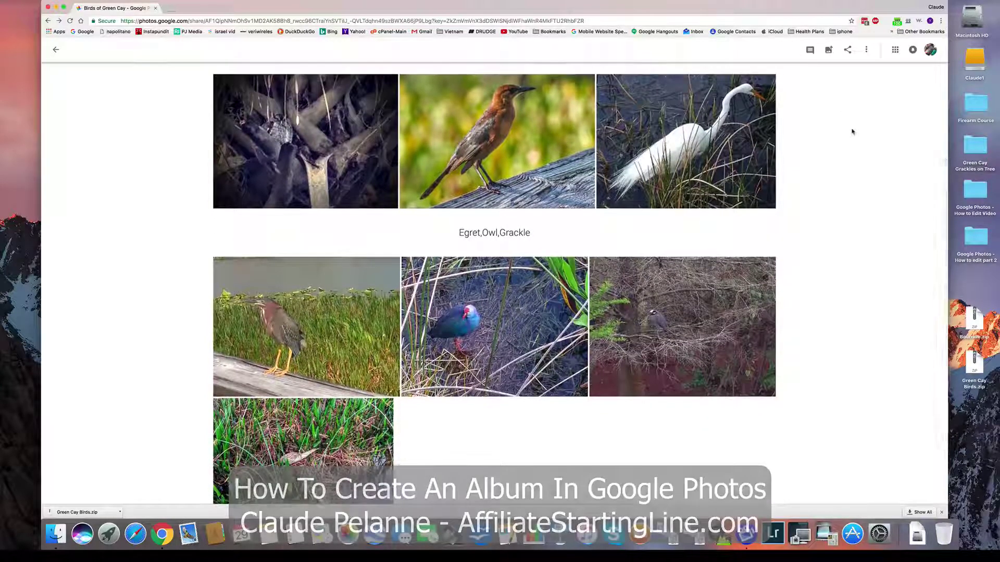